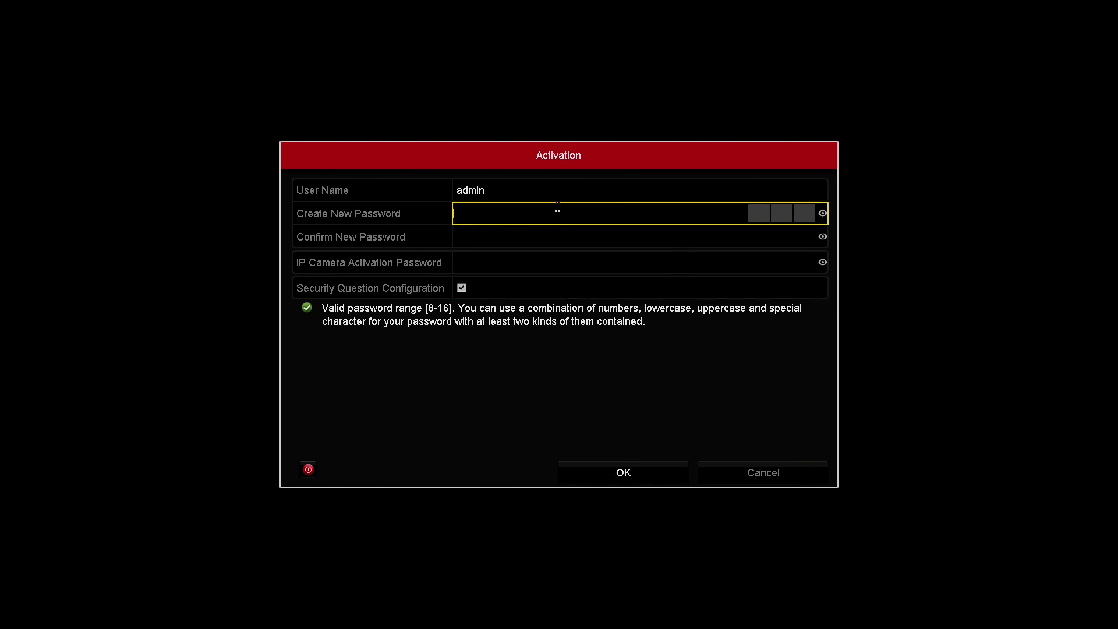
Step: Enter a new password for the admin account, using 8 to 16 characters with at least two character types
left_click(533, 216)
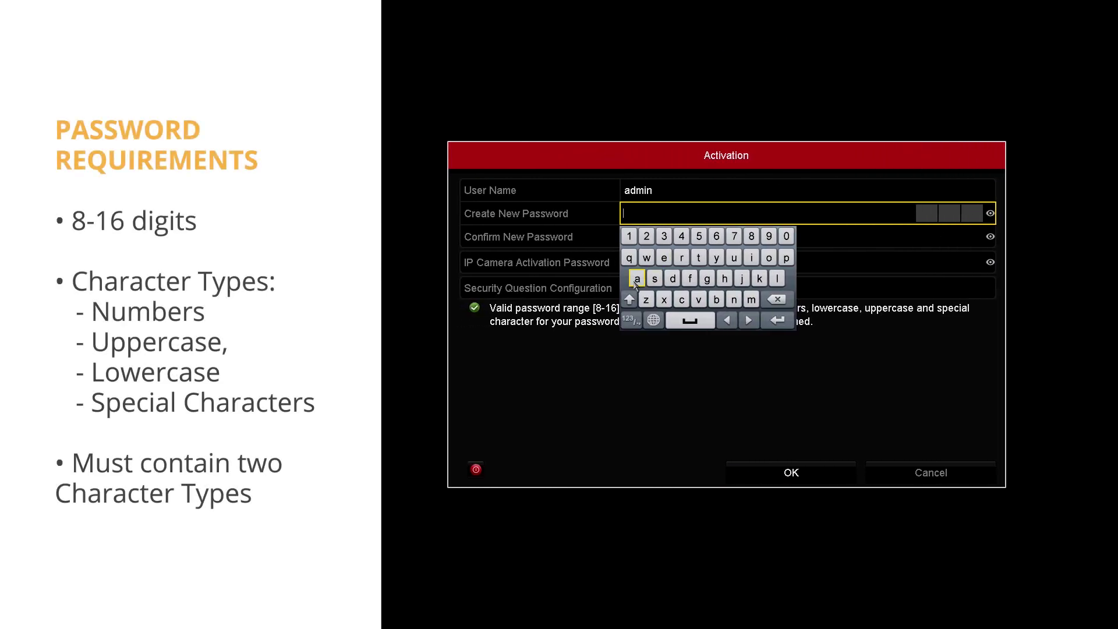
left_click(629, 300)
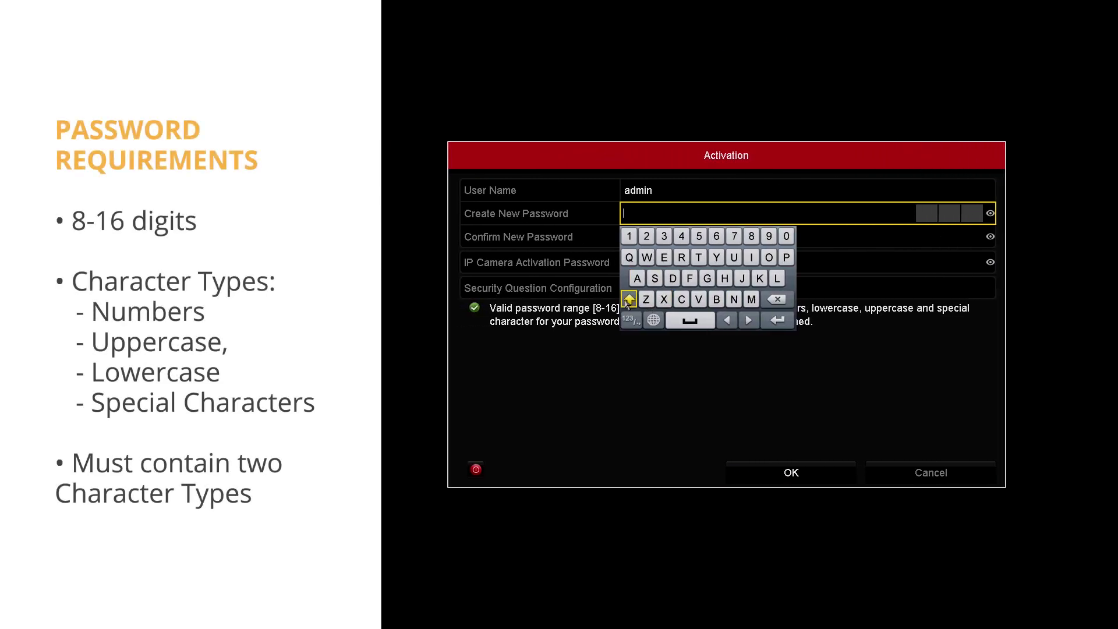
left_click(785, 256)
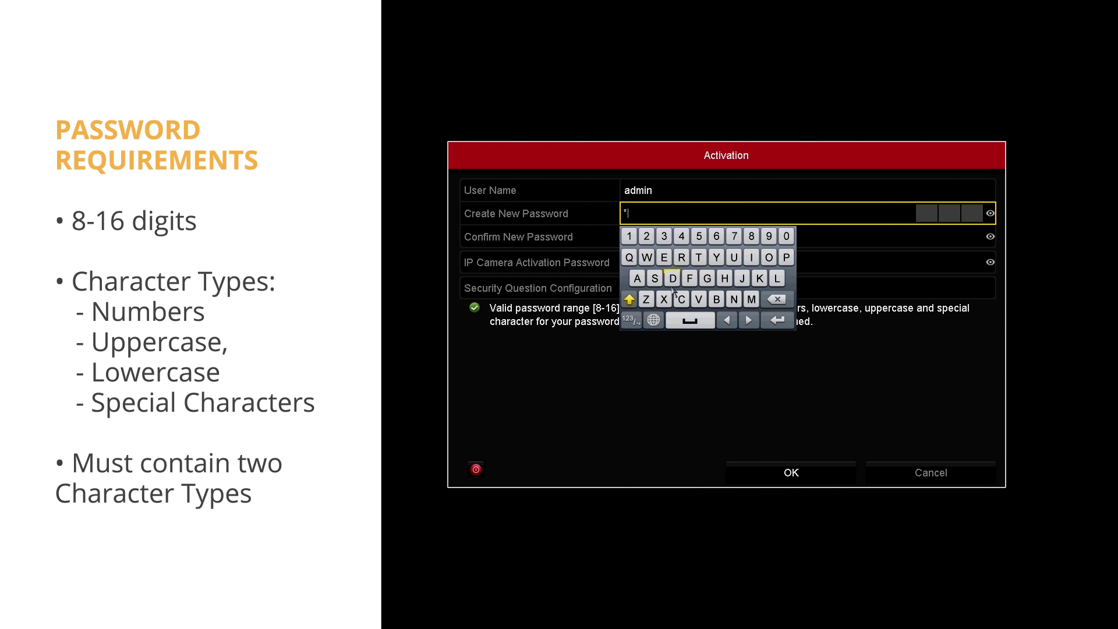
left_click(630, 299)
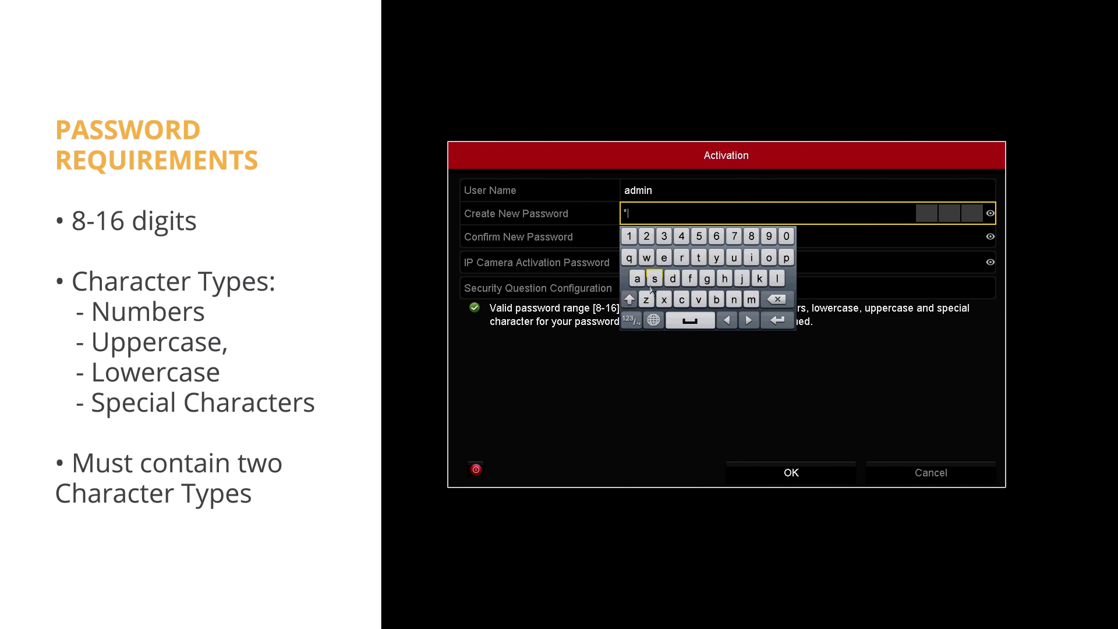
left_click(629, 299)
left_click(629, 299)
left_click(631, 320)
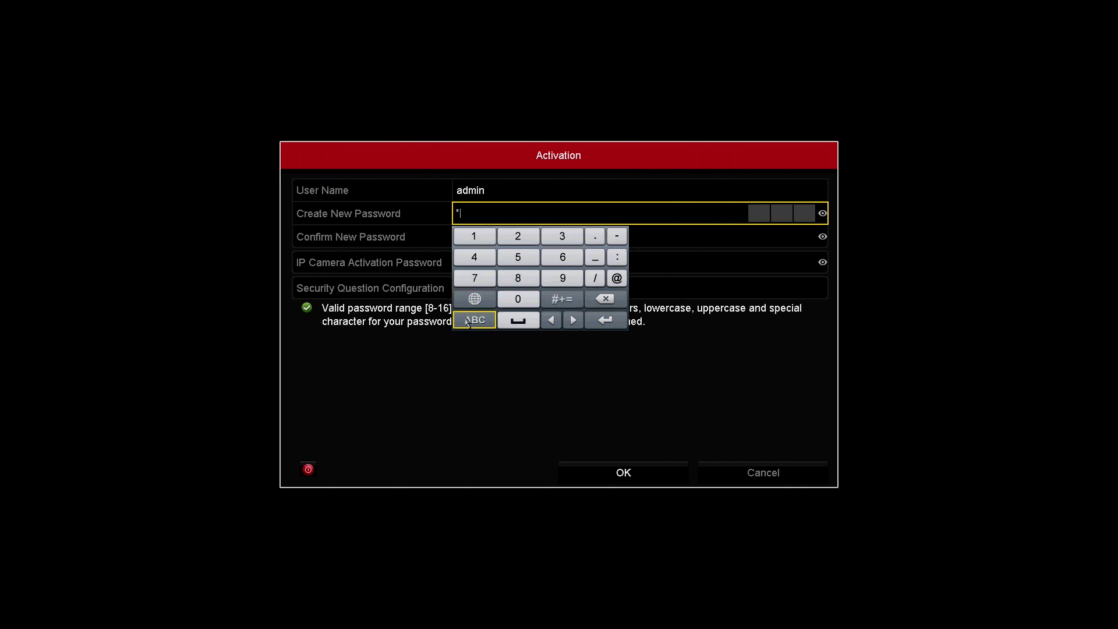
left_click(562, 299)
left_click(548, 236)
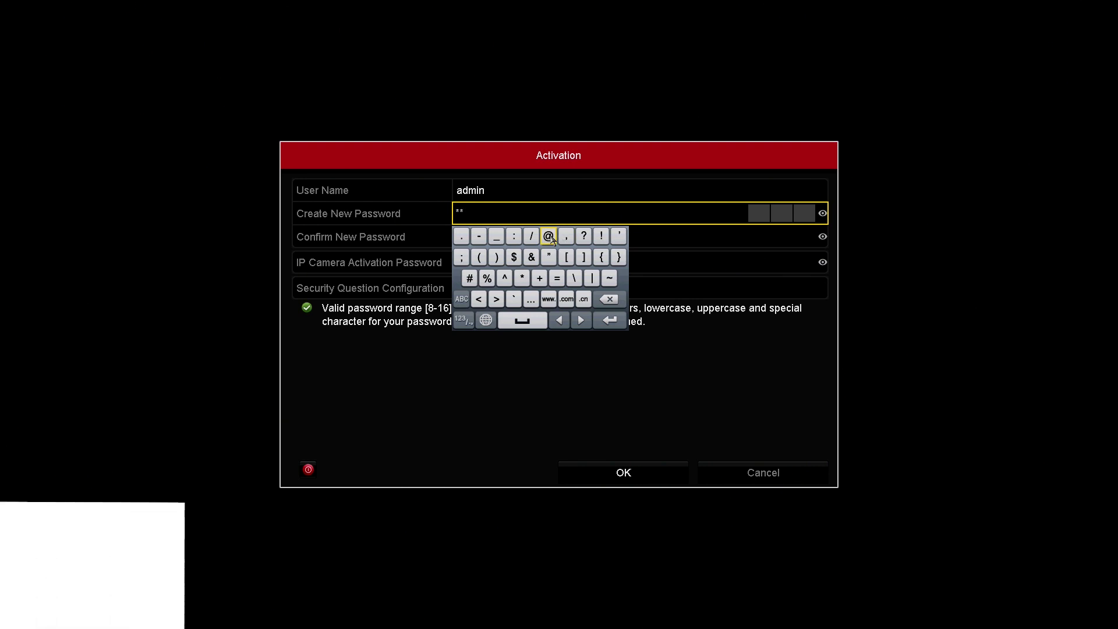
left_click(461, 298)
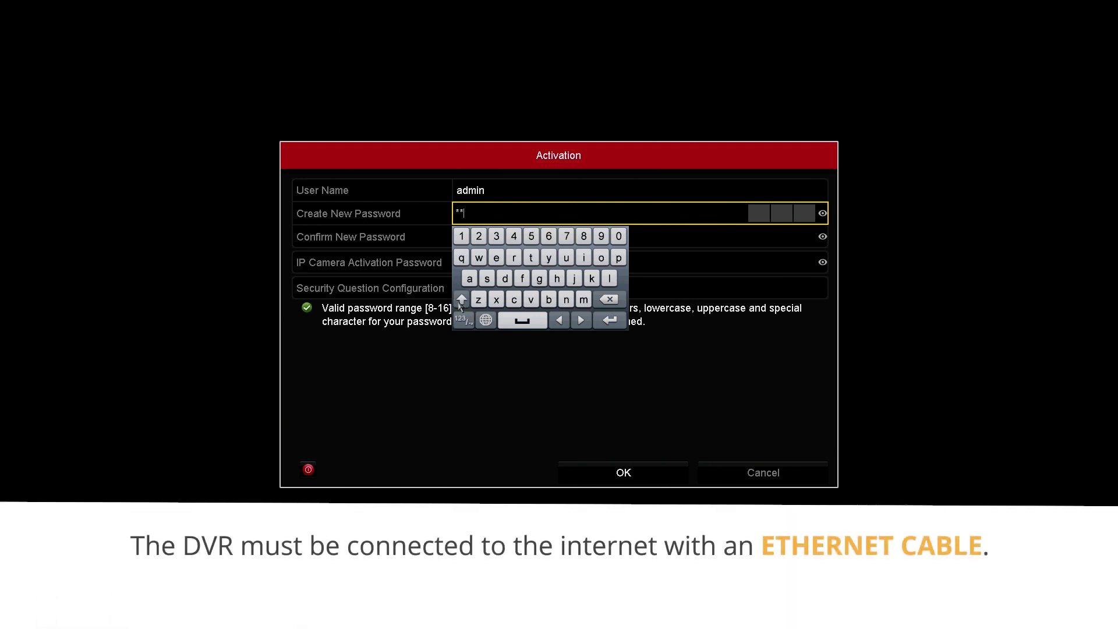
left_click(487, 279)
left_click(487, 278)
left_click(618, 236)
left_click(503, 279)
left_click(499, 281)
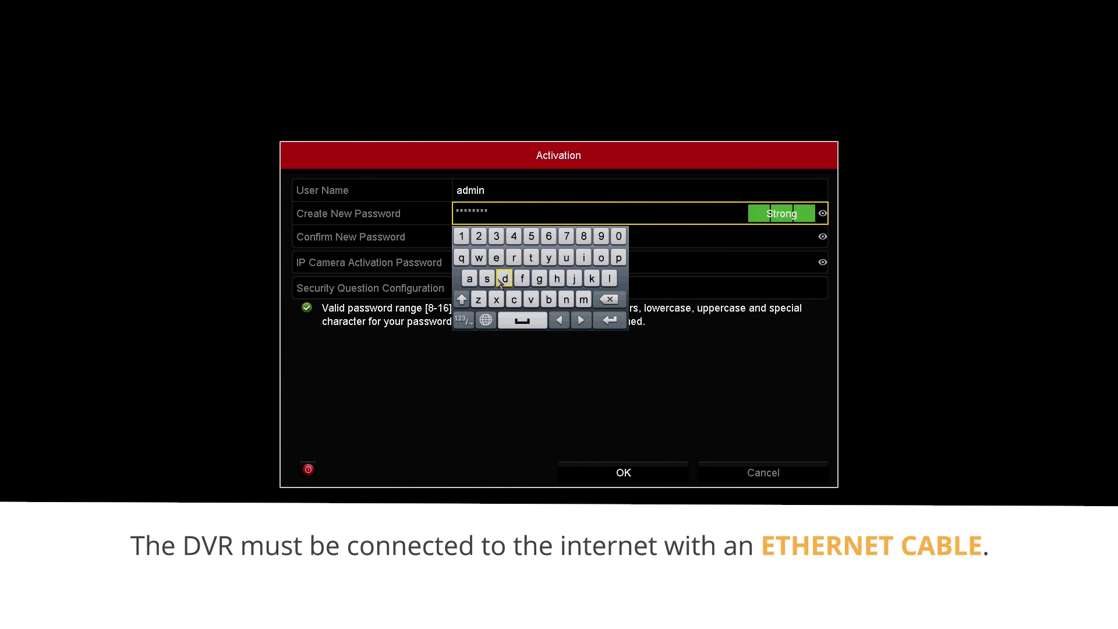
Step: Repeat the new admin password in the Confirm New Password field
left_click(693, 241)
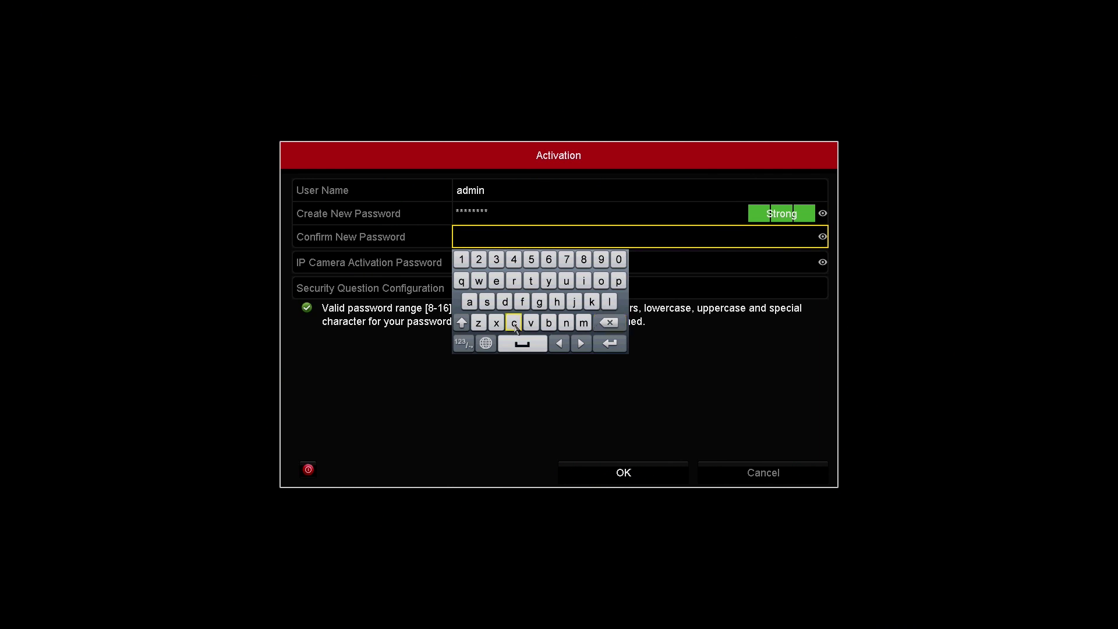
left_click(461, 322)
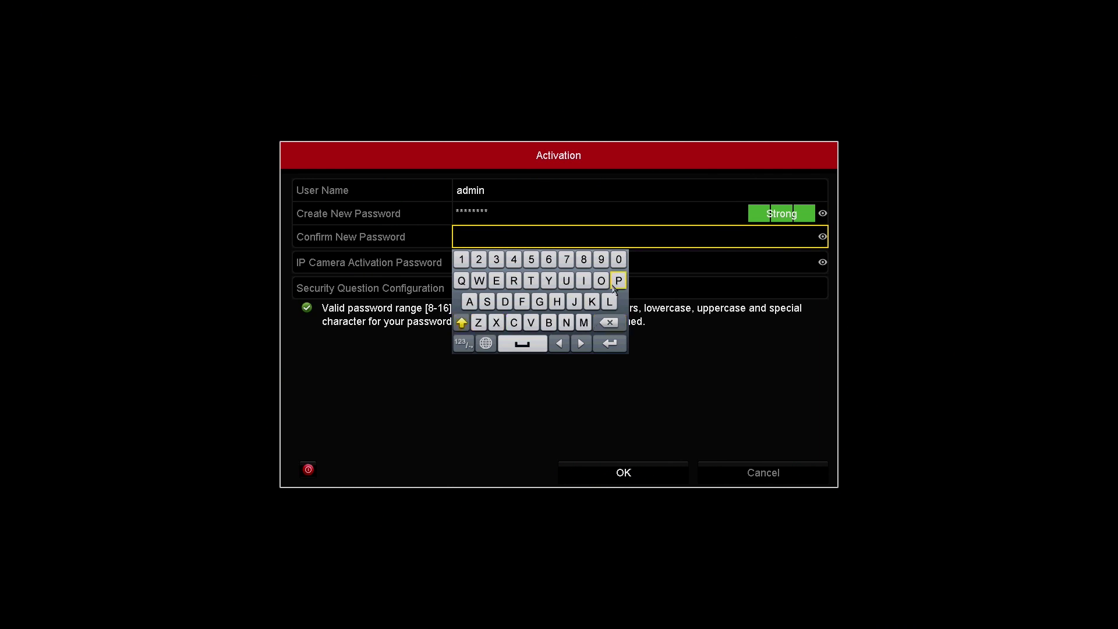
left_click(460, 343)
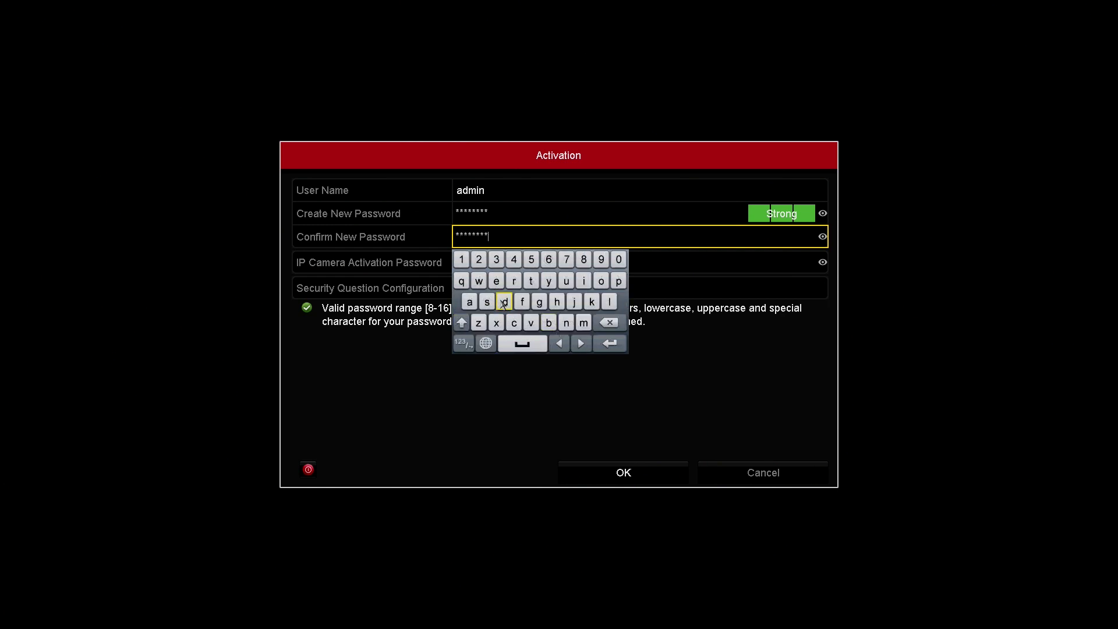
left_click(713, 371)
Step: Enter the IP camera activation password
left_click(520, 261)
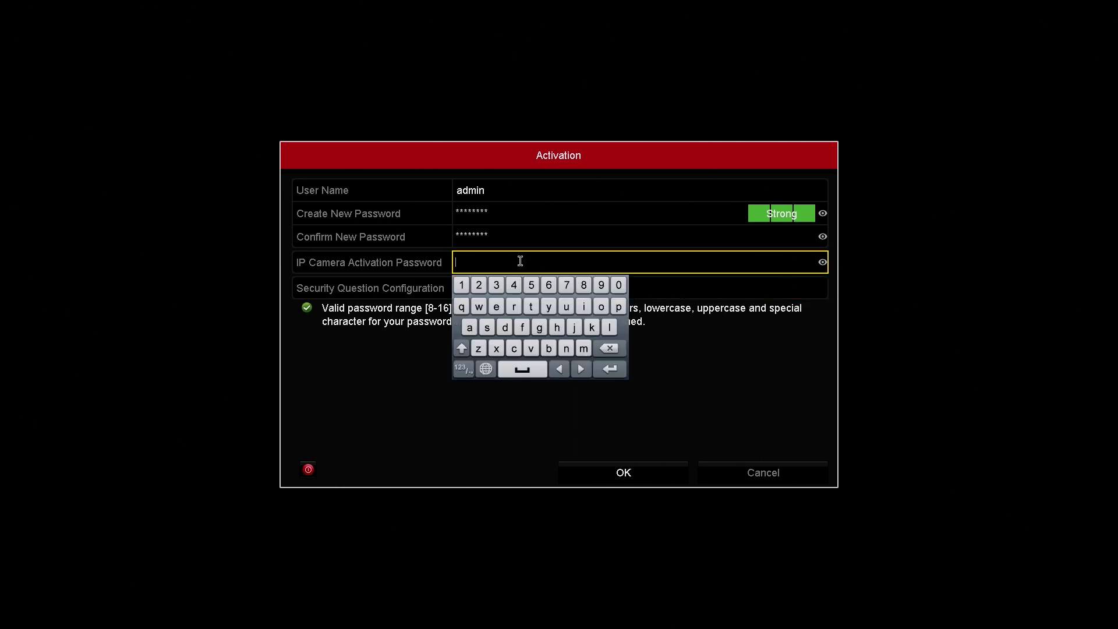
left_click(461, 348)
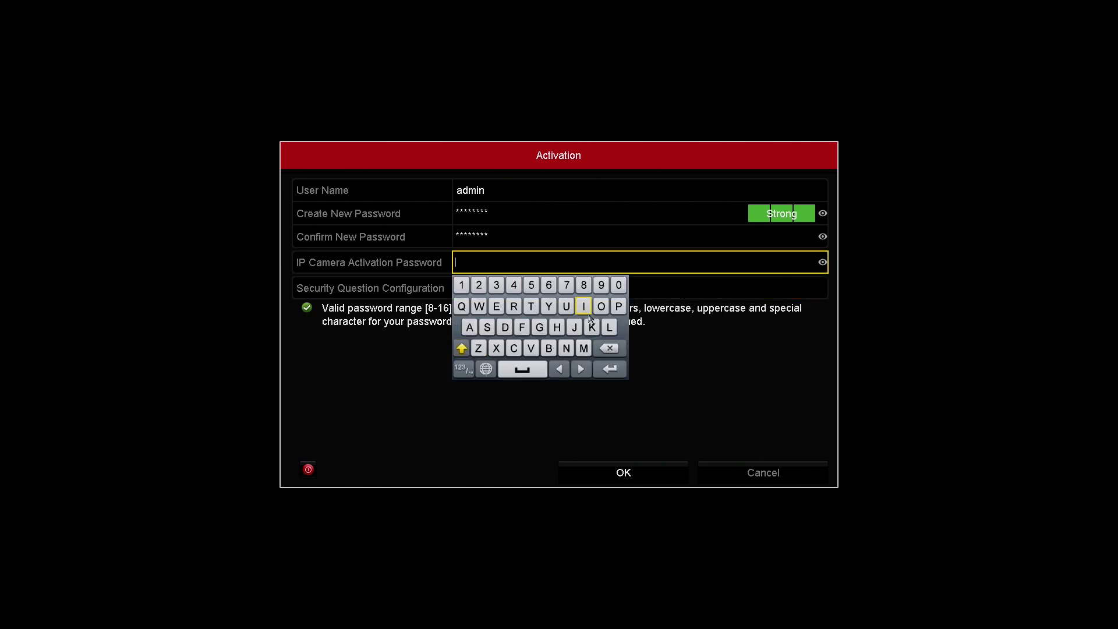
left_click(618, 310)
left_click(464, 369)
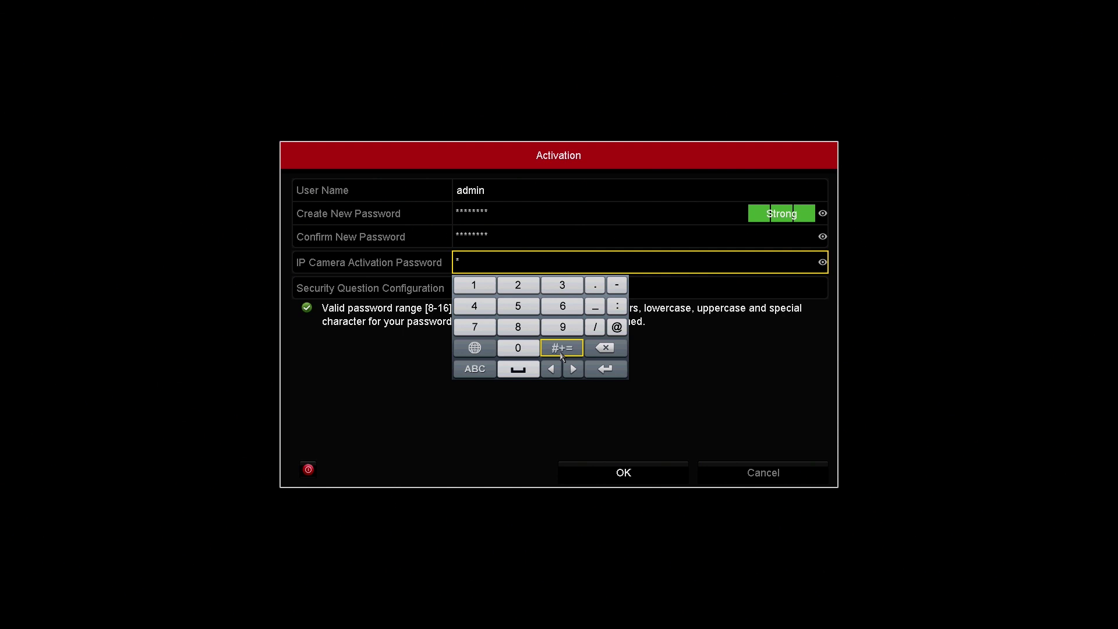
left_click(561, 349)
left_click(548, 285)
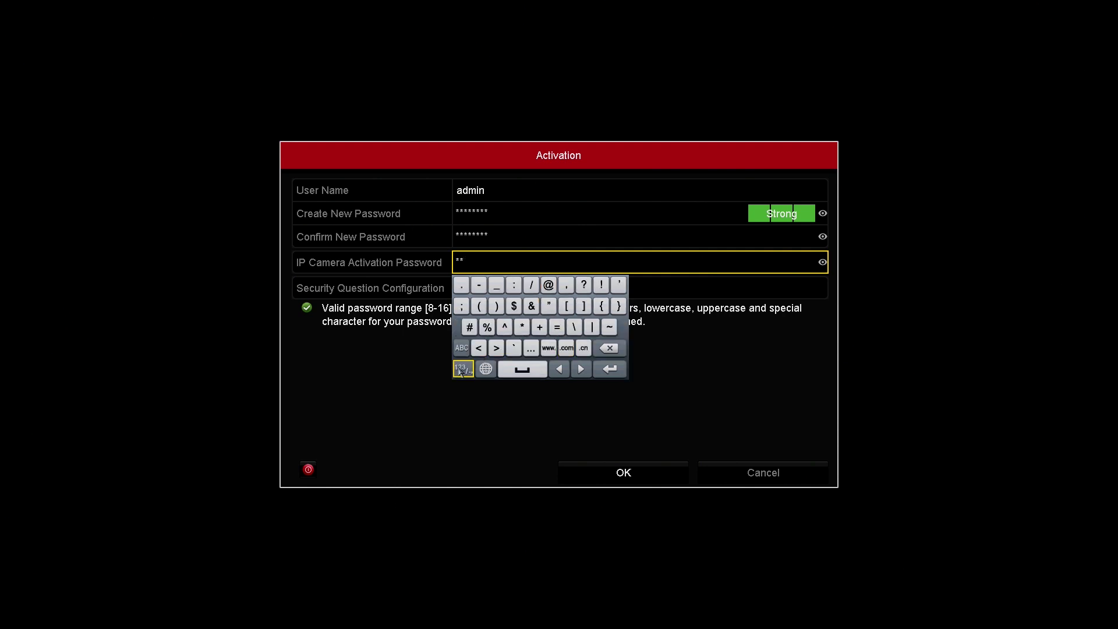
left_click(463, 369)
left_click(474, 368)
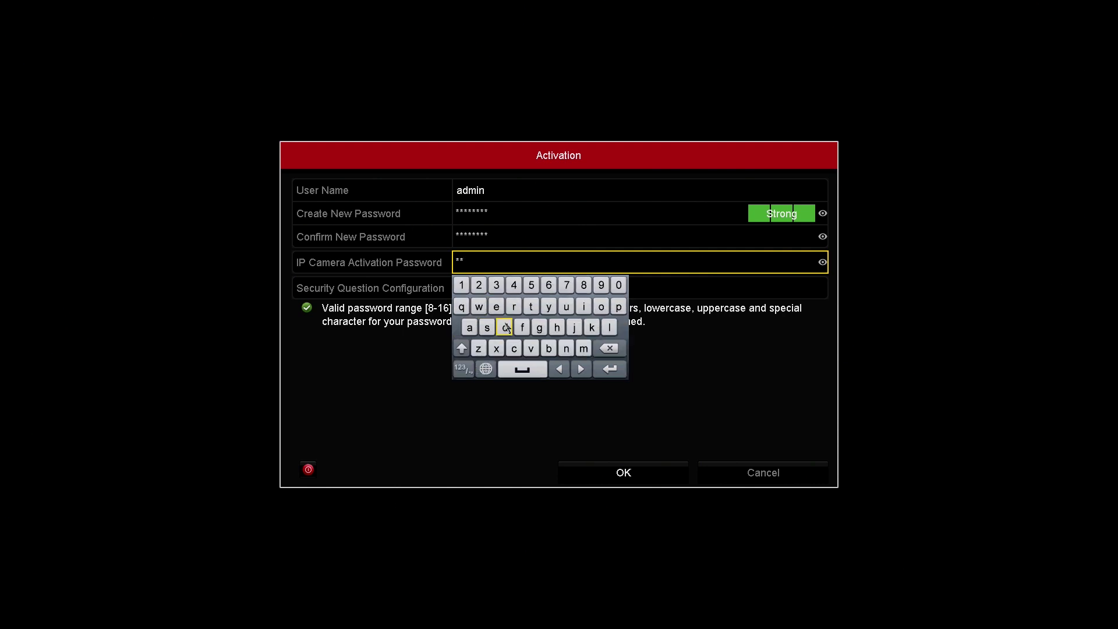
left_click(487, 328)
left_click(486, 327)
left_click(478, 306)
left_click(618, 285)
left_click(505, 327)
left_click(681, 289)
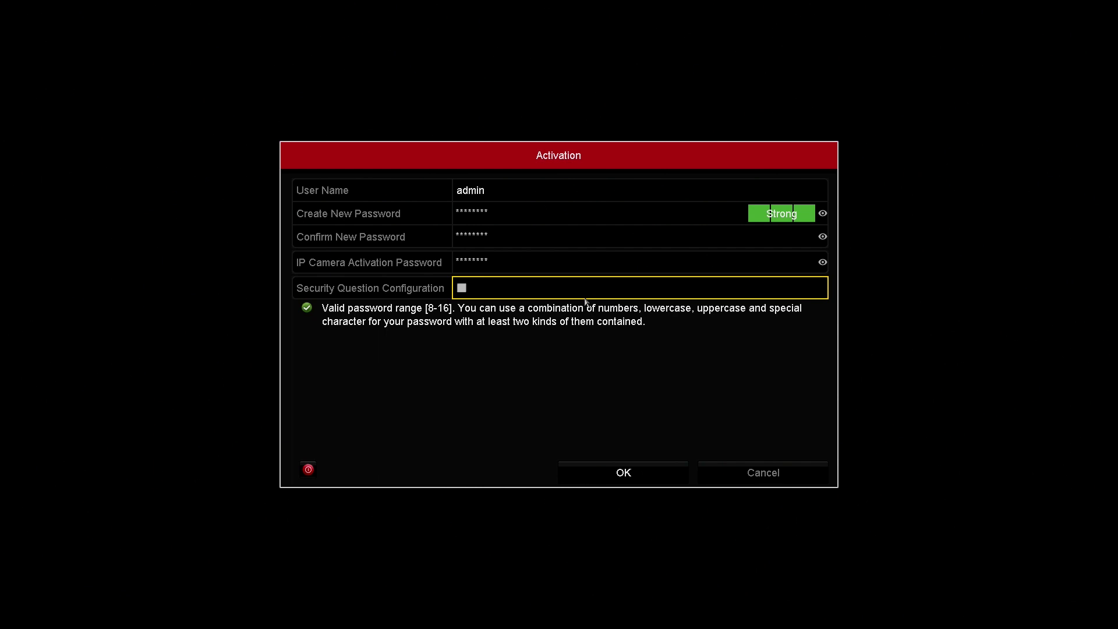
Step: Leave Security Question Configuration enabled and submit the activation form
left_click(463, 290)
left_click(464, 291)
left_click(621, 474)
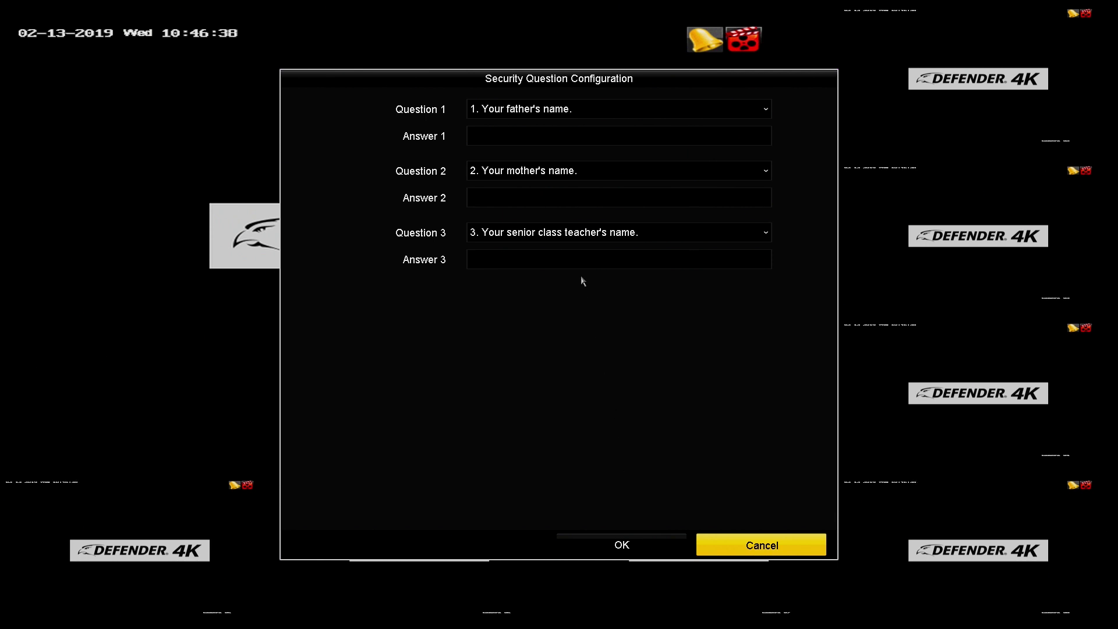
Step: Set the security questions to favorite color, mother's name and most familiar roommate's name, enter the three answers and save them
left_click(574, 109)
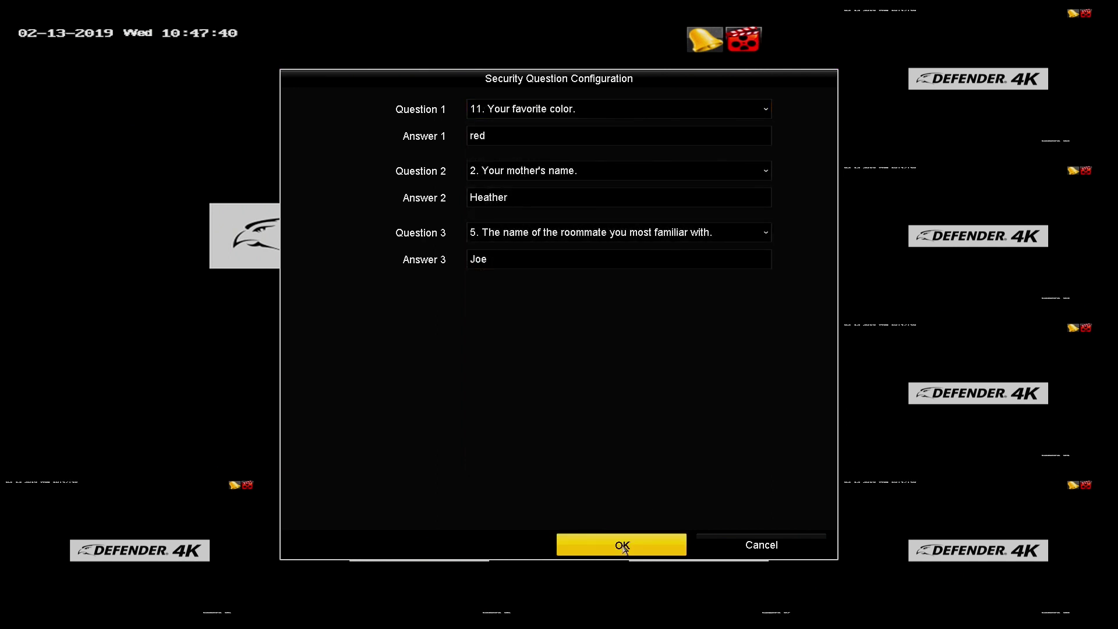
left_click(622, 544)
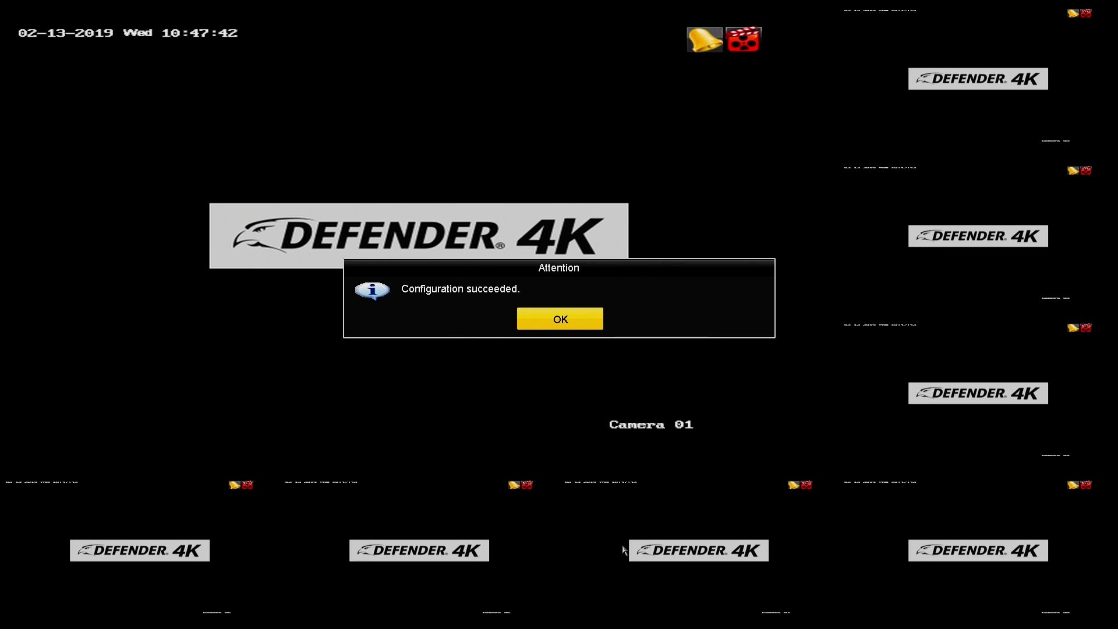
left_click(587, 326)
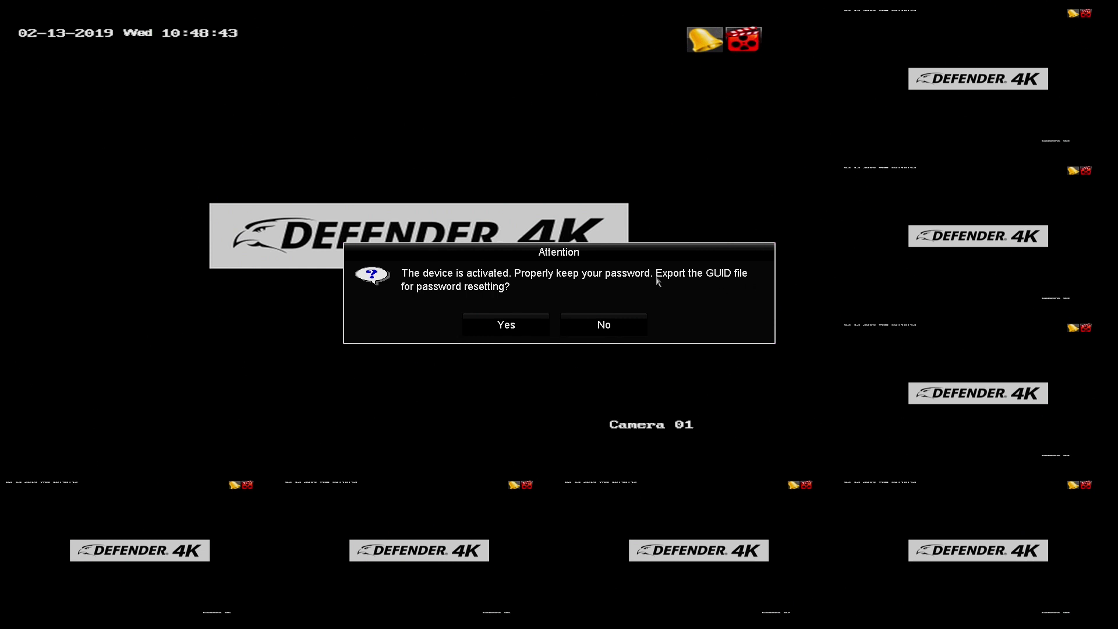
Step: Export the GUID file for password resetting to USB Flash Disk 1-1 and leave the Reset Password window
left_click(499, 318)
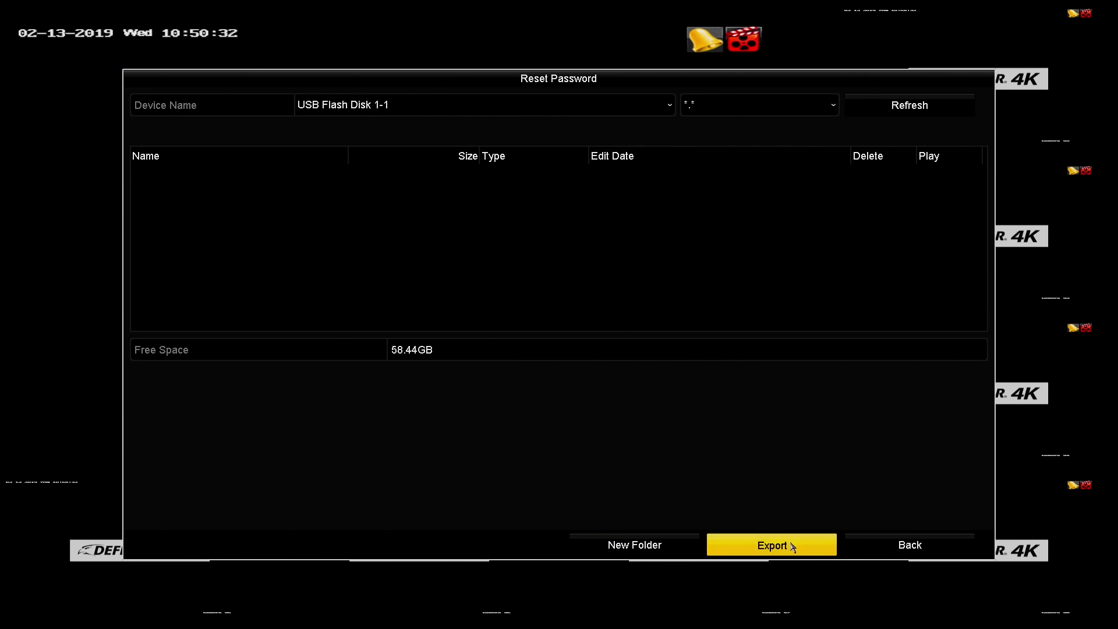
left_click(793, 547)
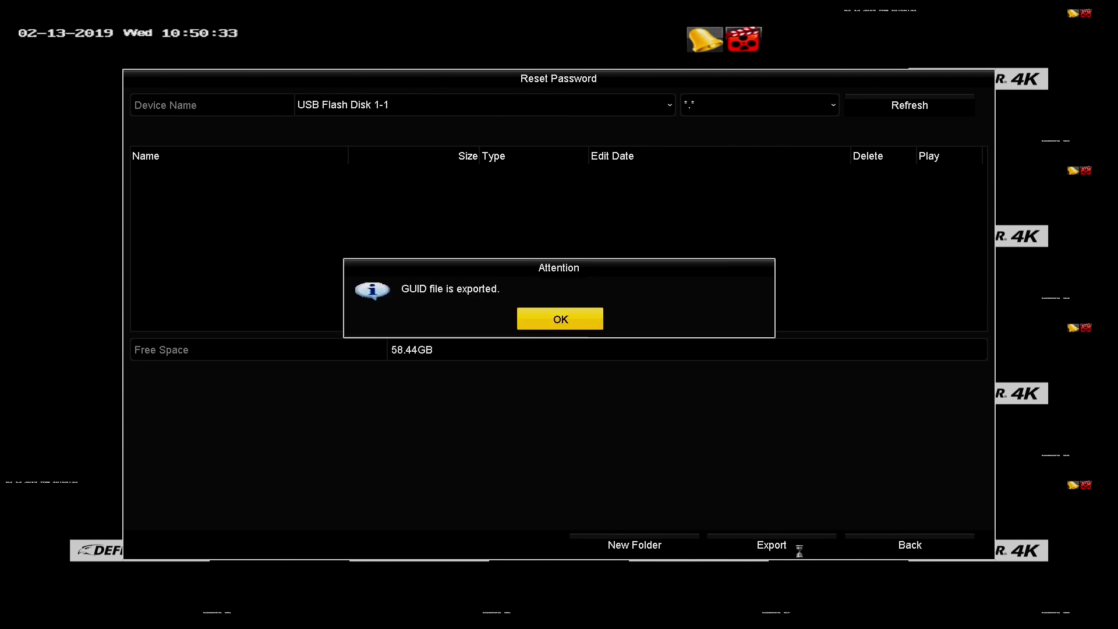
left_click(553, 325)
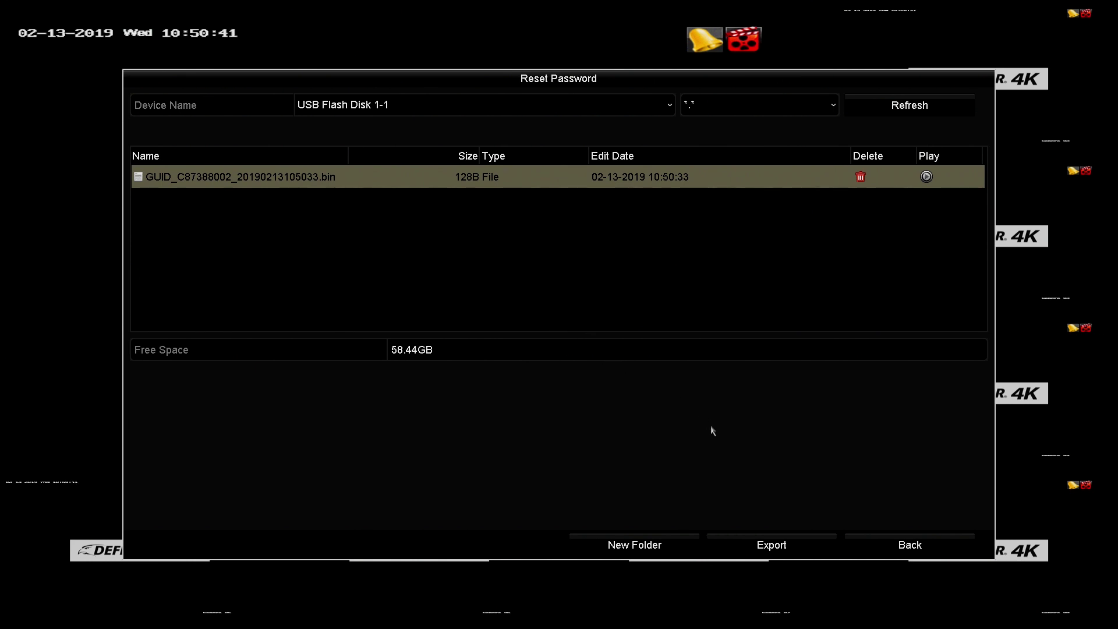
left_click(916, 547)
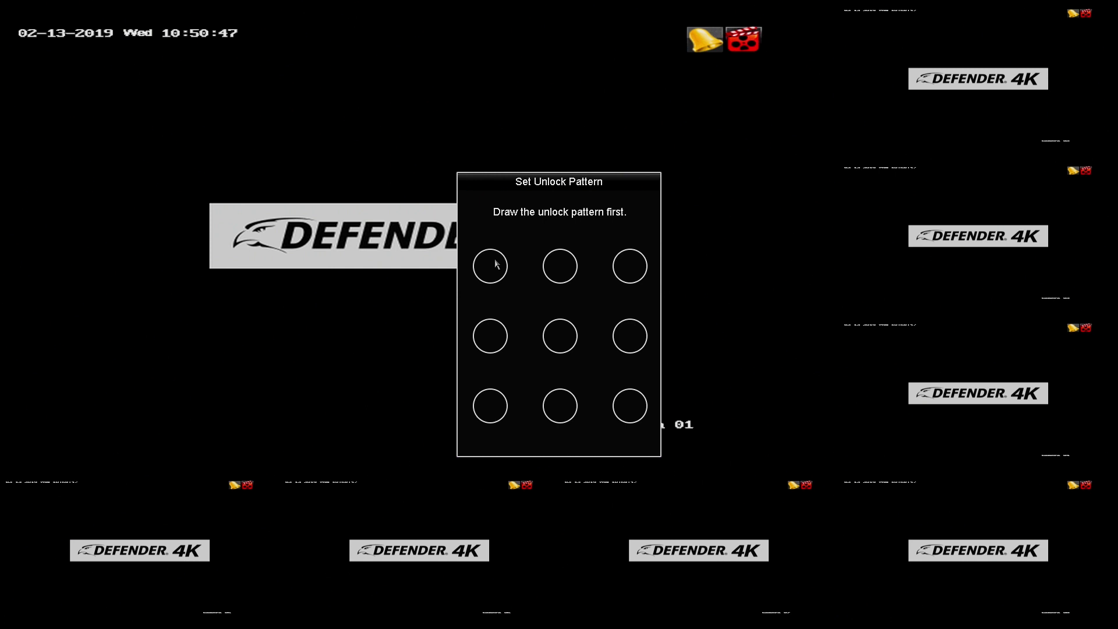
Step: Draw an unlock pattern and repeat it to confirm
mouse_move(495, 258)
left_mouse_down()
mouse_move(491, 406)
mouse_move(630, 411)
left_mouse_up()
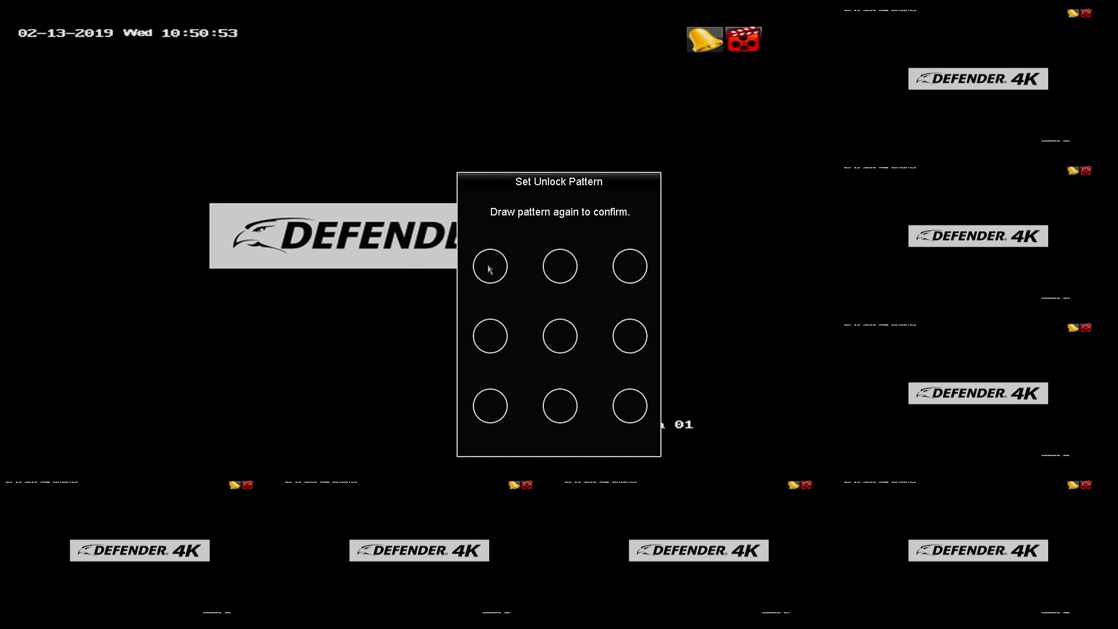
mouse_move(487, 264)
left_mouse_down()
mouse_move(490, 406)
mouse_move(631, 407)
left_mouse_up()
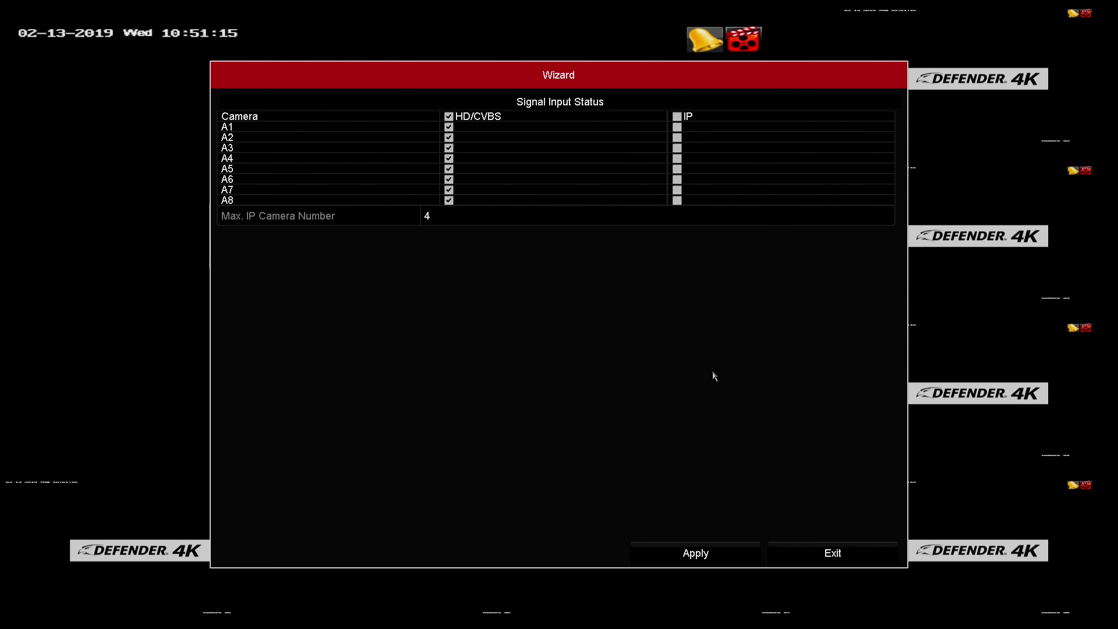
Step: Apply HD/CVBS signal input for cameras A1 to A8 and English as the system language
left_click(718, 552)
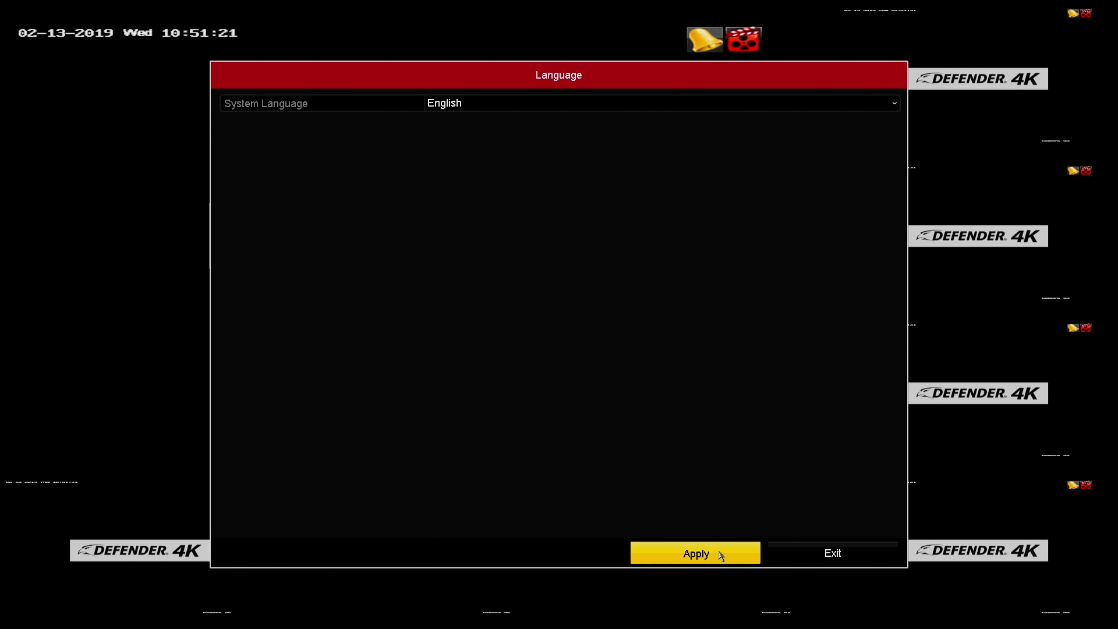
left_click(894, 104)
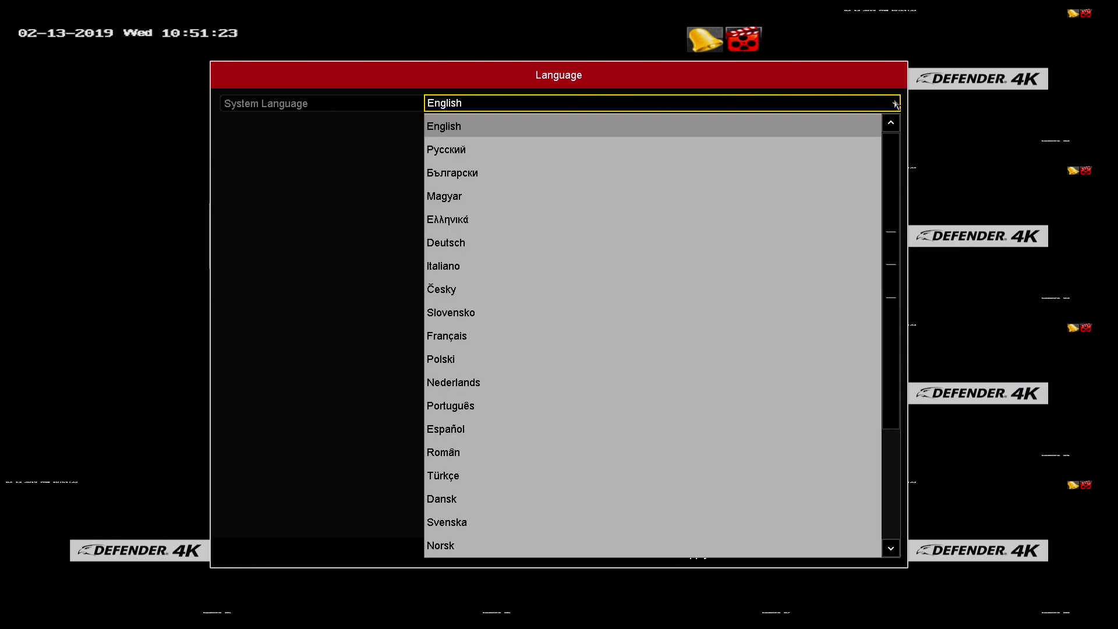
left_click(894, 104)
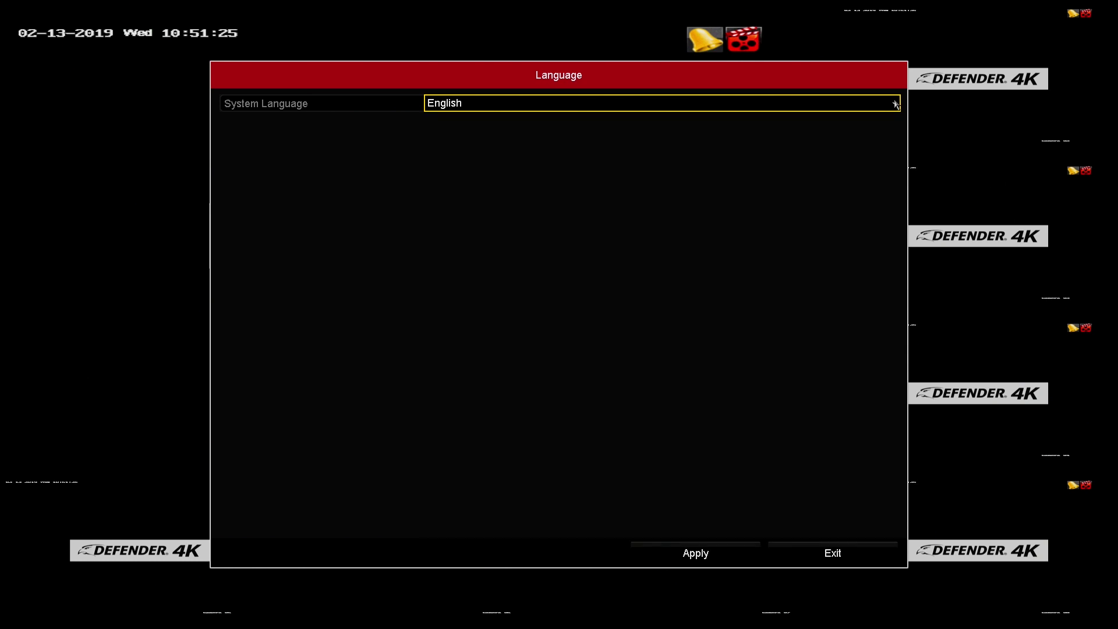
left_click(691, 558)
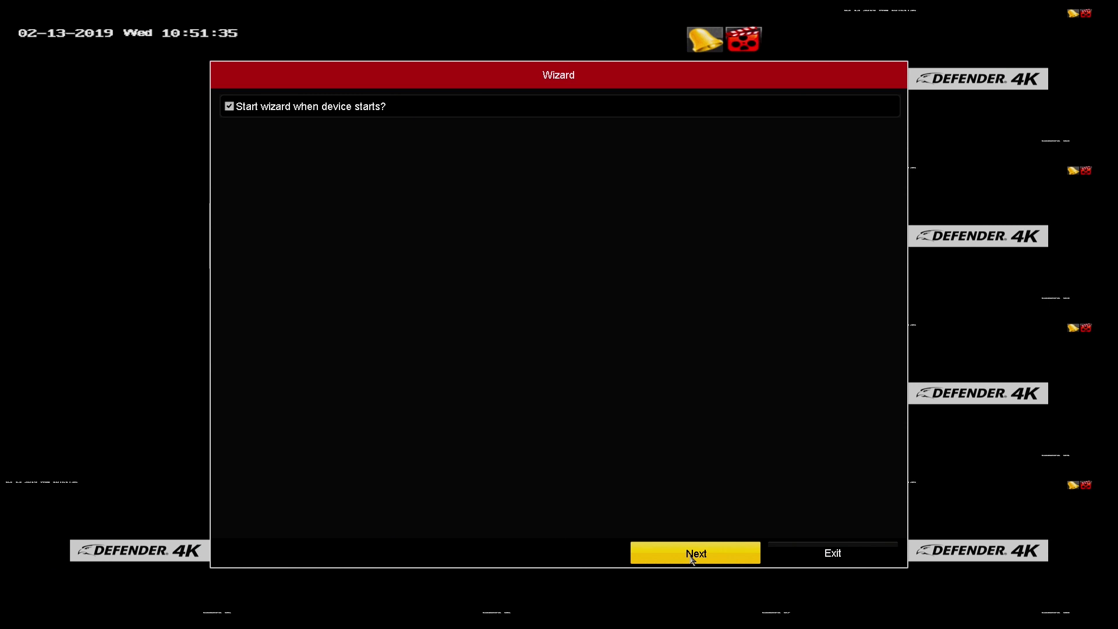
Step: Keep the wizard enabled at device start and accept Eastern Time (U.S. & Canada) with the MM-DD-YYYY date format
left_click(692, 558)
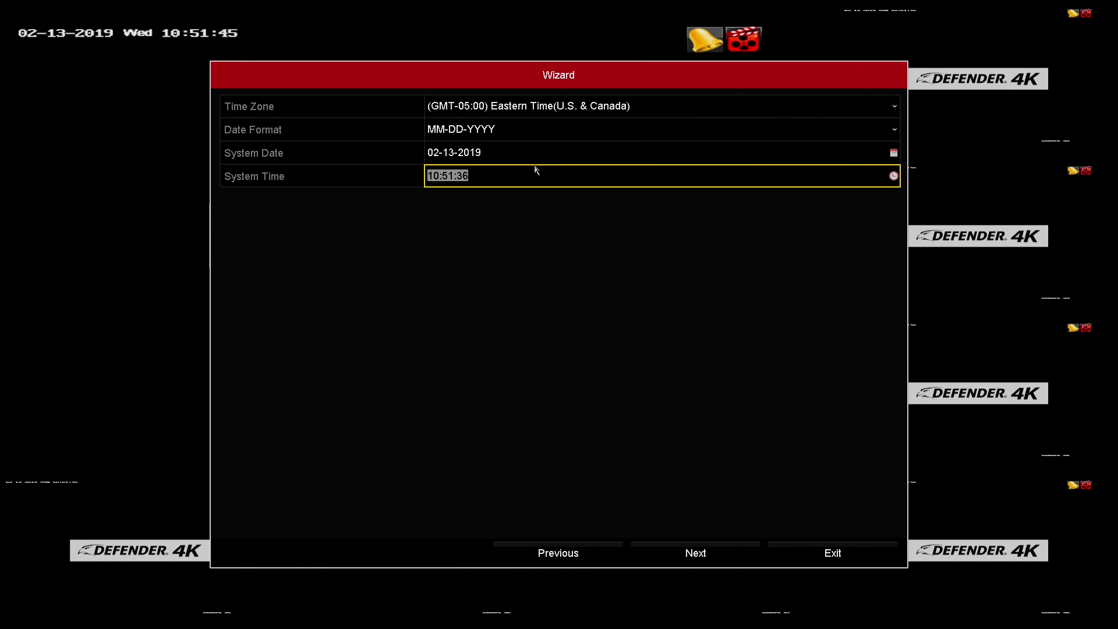
left_click(695, 554)
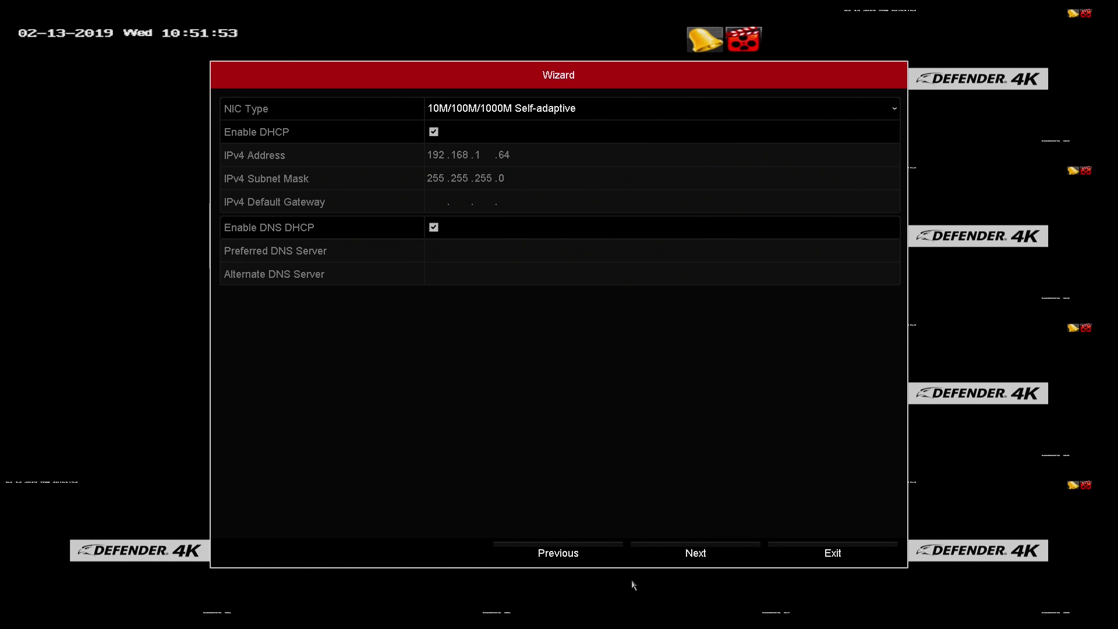
Step: Accept the network settings with DHCP enabled, and set up Defender access with stream encryption and a verification code
left_click(692, 556)
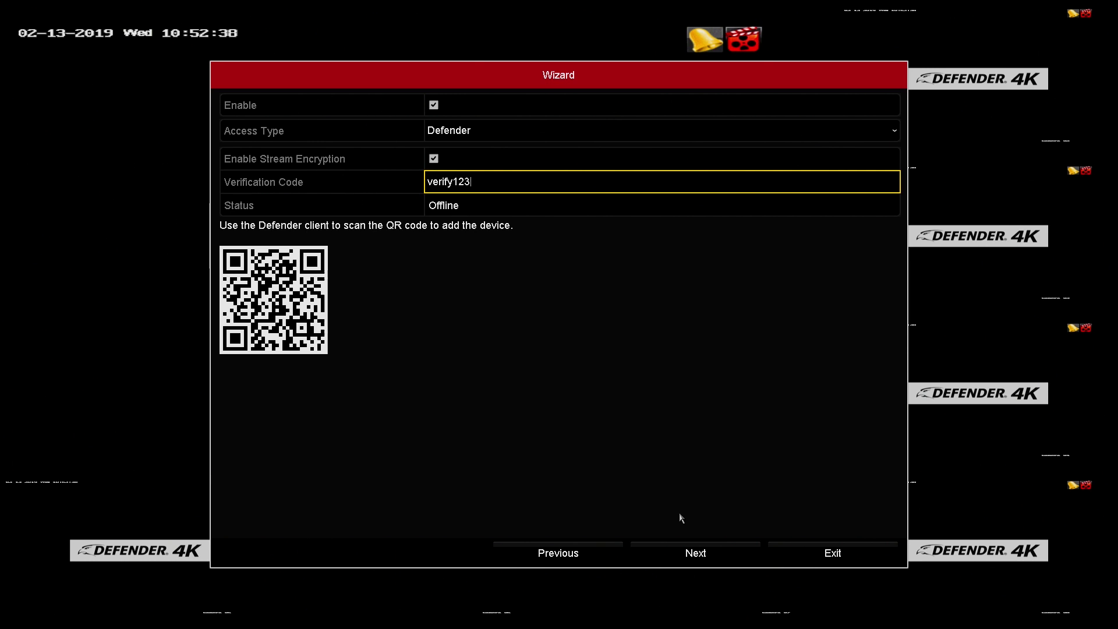
left_click(687, 549)
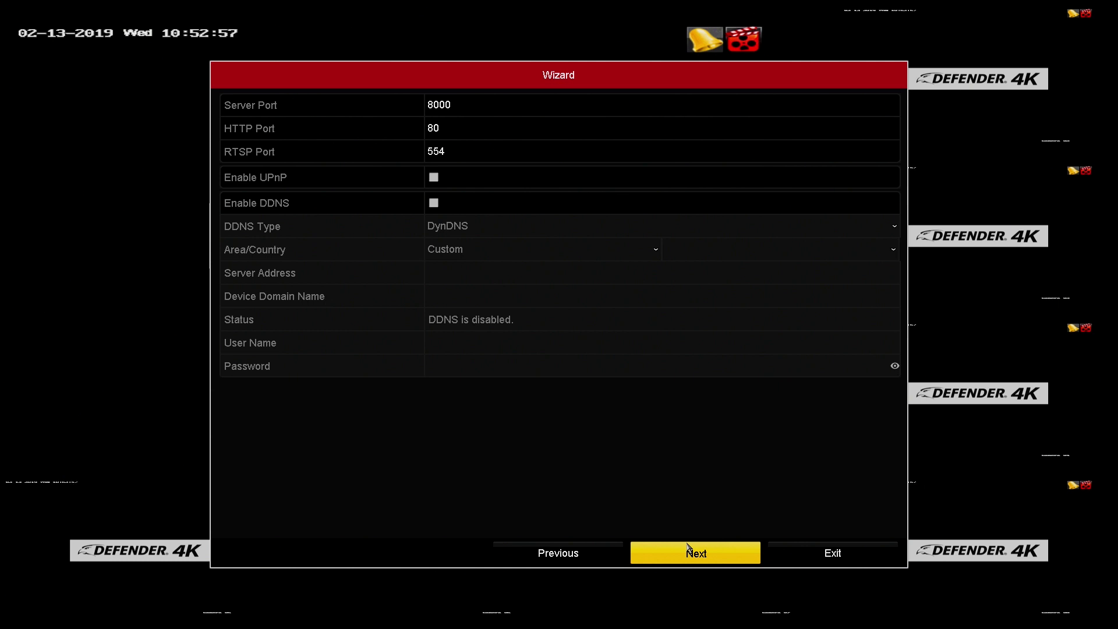
Step: Accept the port, hard disk and IP camera settings as they are, with UPnP and DDNS disabled, no disk initialization and no cameras added
left_click(688, 550)
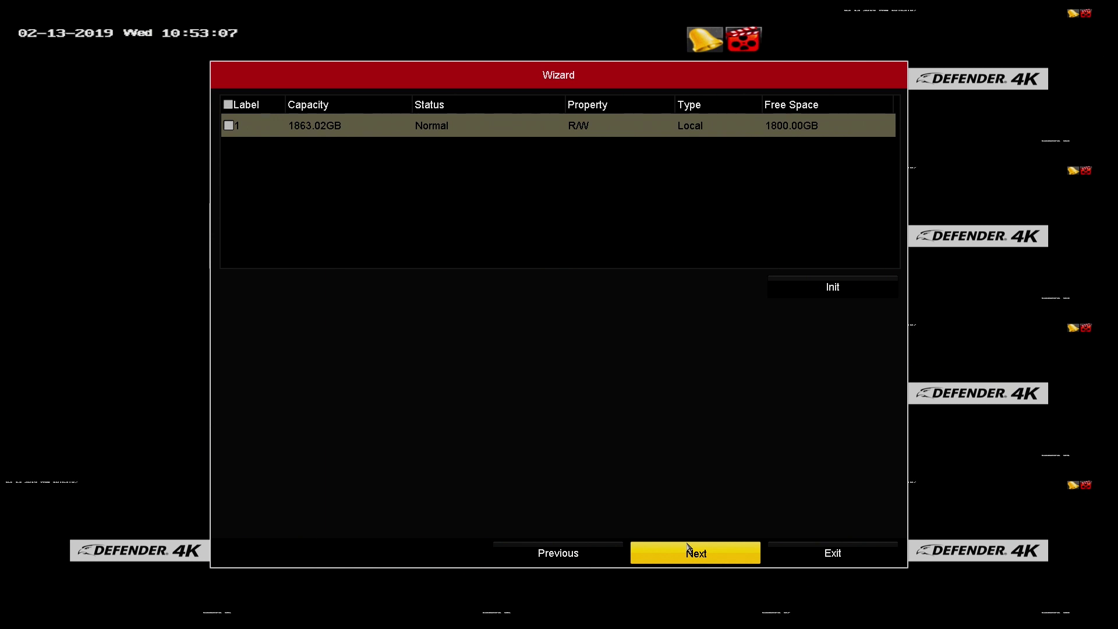
left_click(687, 550)
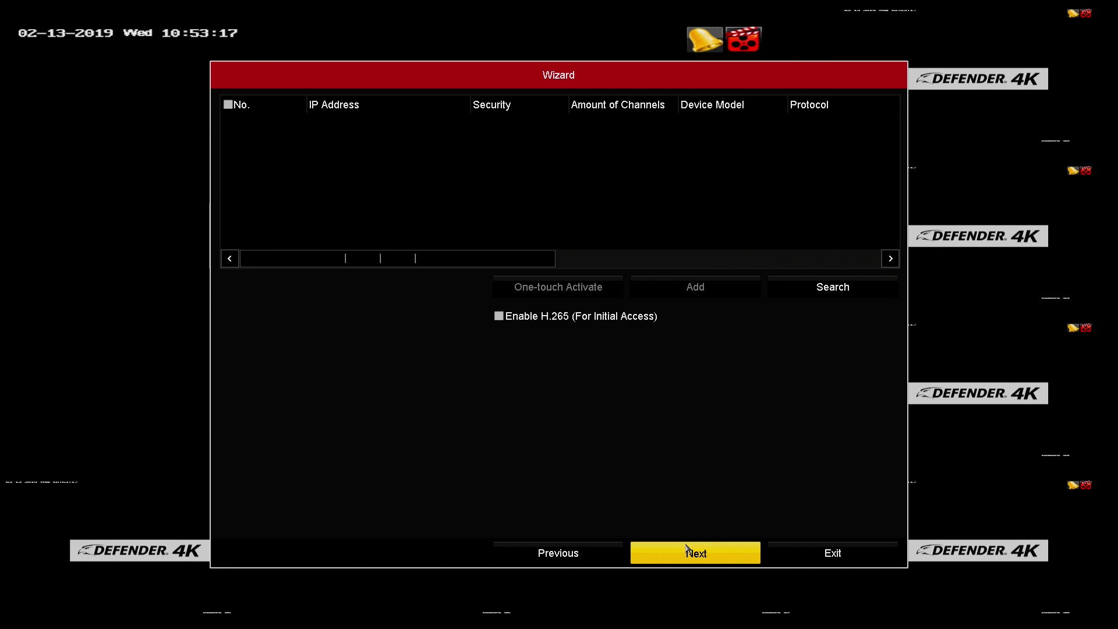
left_click(687, 547)
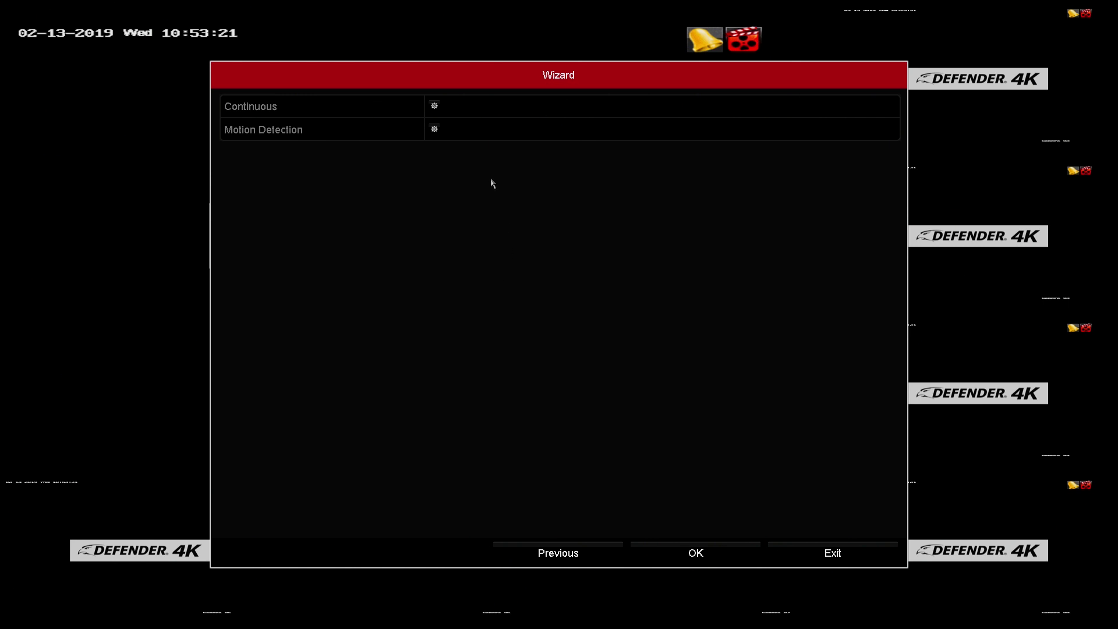
Step: Start all-day continuous recording, followed by all-day motion detection recording, on all channels and finish the wizard
left_click(432, 109)
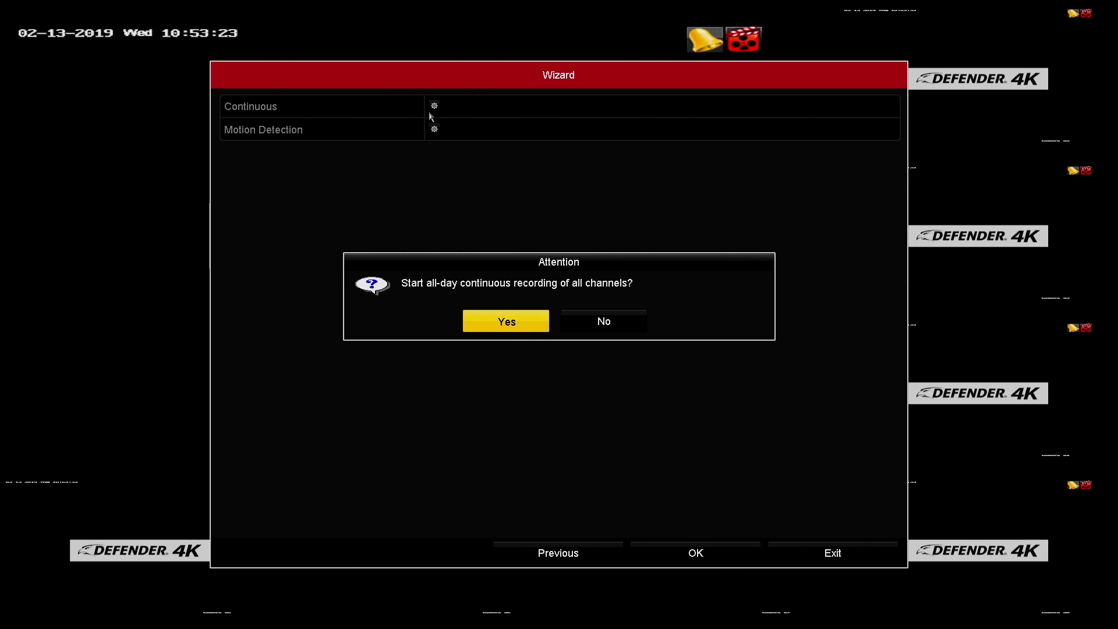
left_click(512, 325)
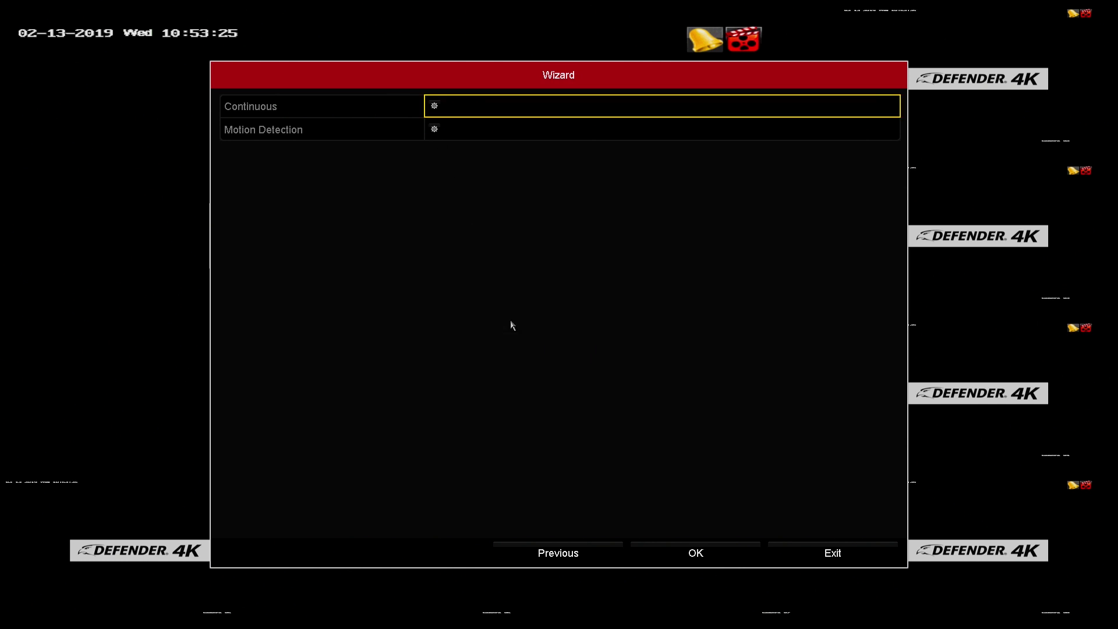
left_click(440, 133)
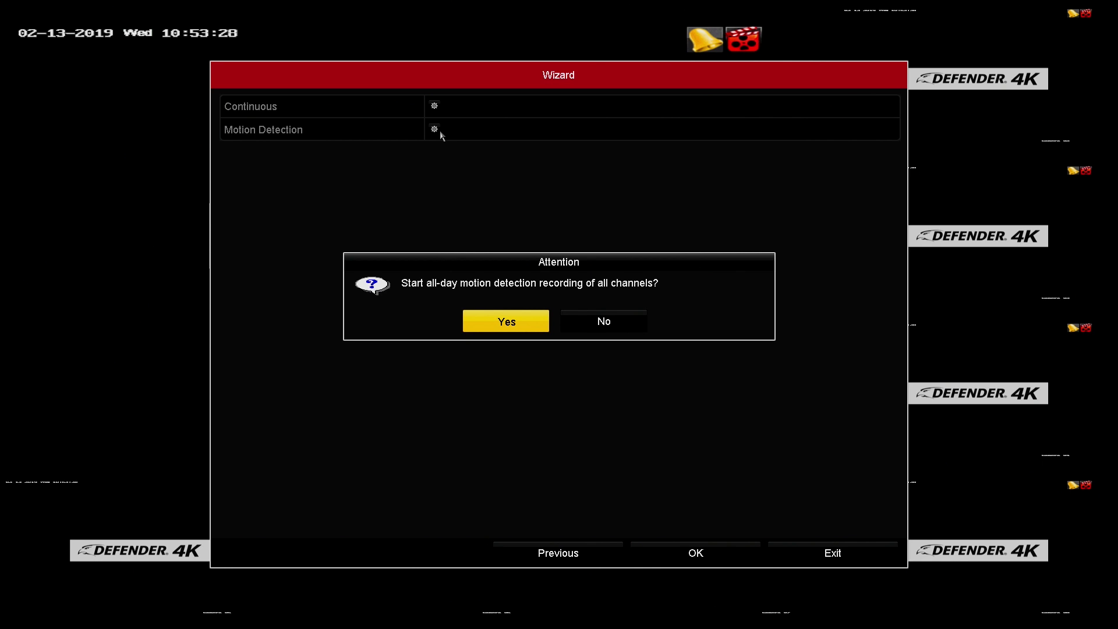
left_click(495, 320)
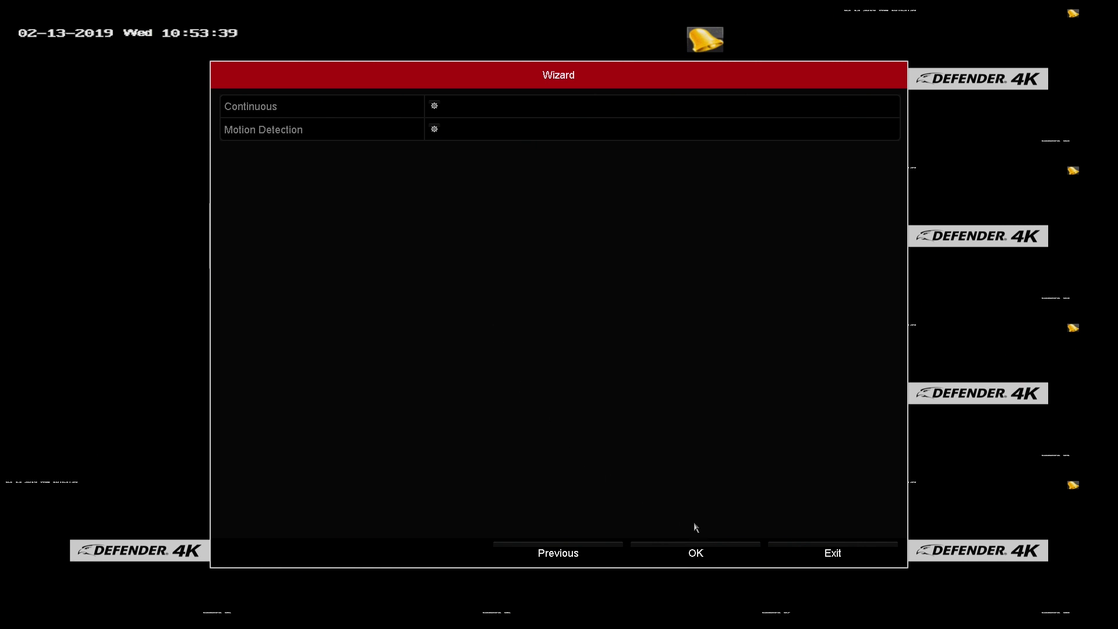
left_click(722, 552)
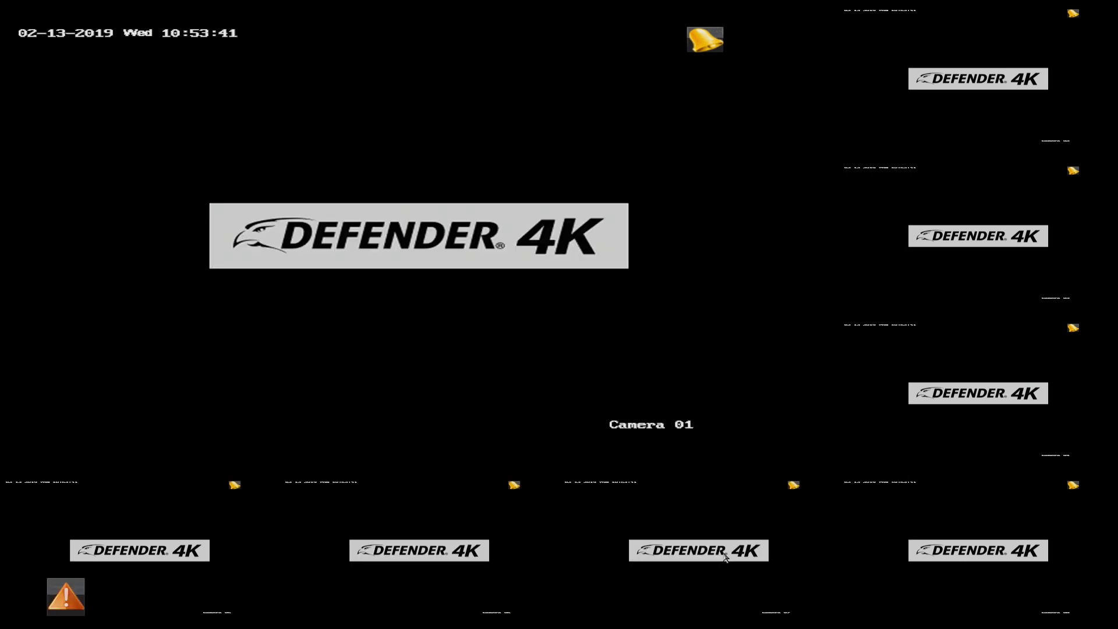